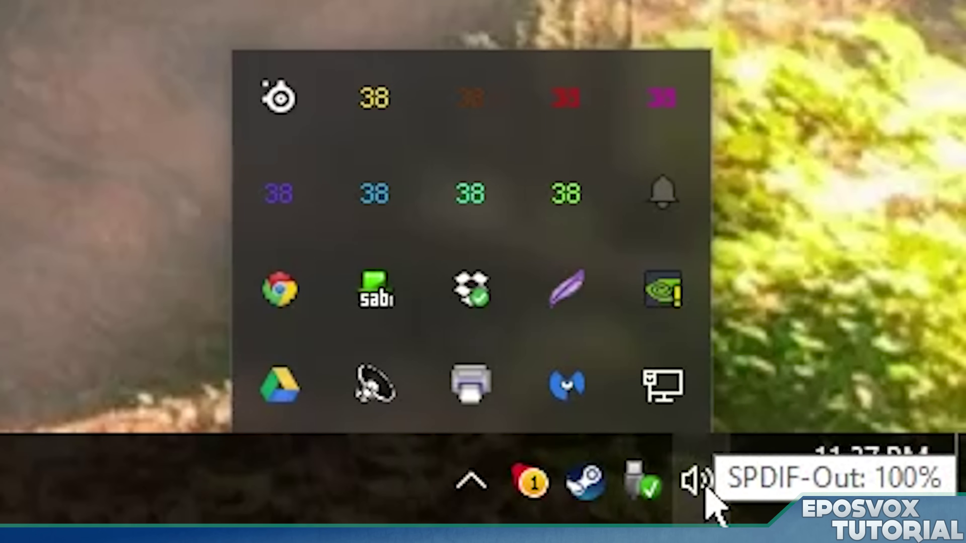
Open the Windows Sound settings on the Recording devices list and scroll through it.
{"action": "right_click", "coordinate": [703, 484]}
{"action": "left_click", "coordinate": [681, 350]}
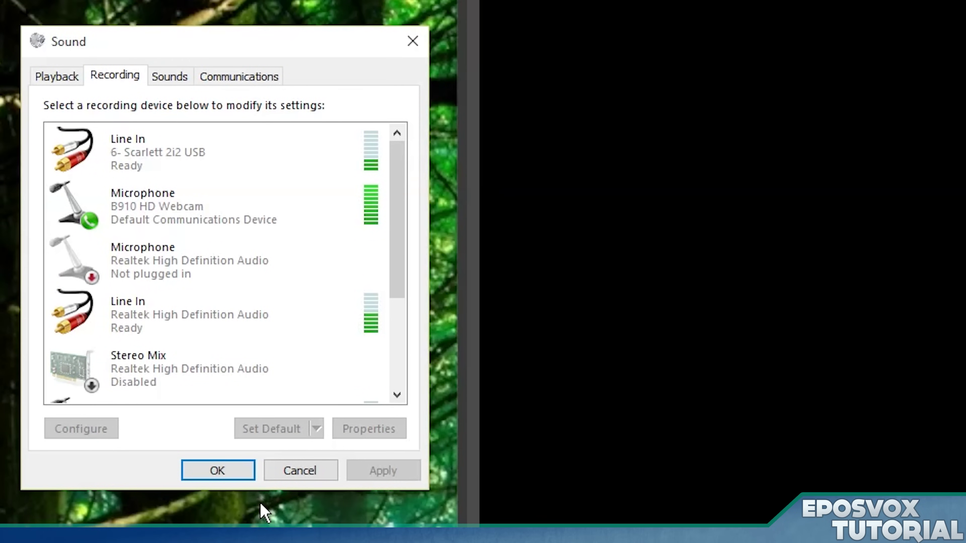
{"action": "scroll", "coordinate": [378, 256], "scroll_direction": "down", "scroll_amount": 1}
{"action": "scroll", "coordinate": [320, 312], "scroll_direction": "down", "scroll_amount": 2}
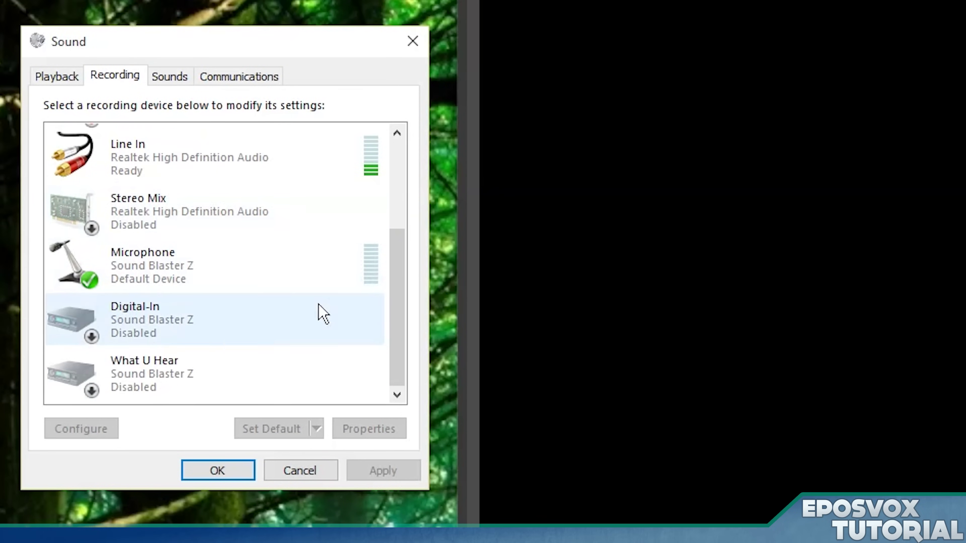
{"action": "scroll", "coordinate": [228, 213], "scroll_direction": "up", "scroll_amount": 3}
Glance over the Playback devices, then return to the Recording devices list.
{"action": "left_click", "coordinate": [58, 76]}
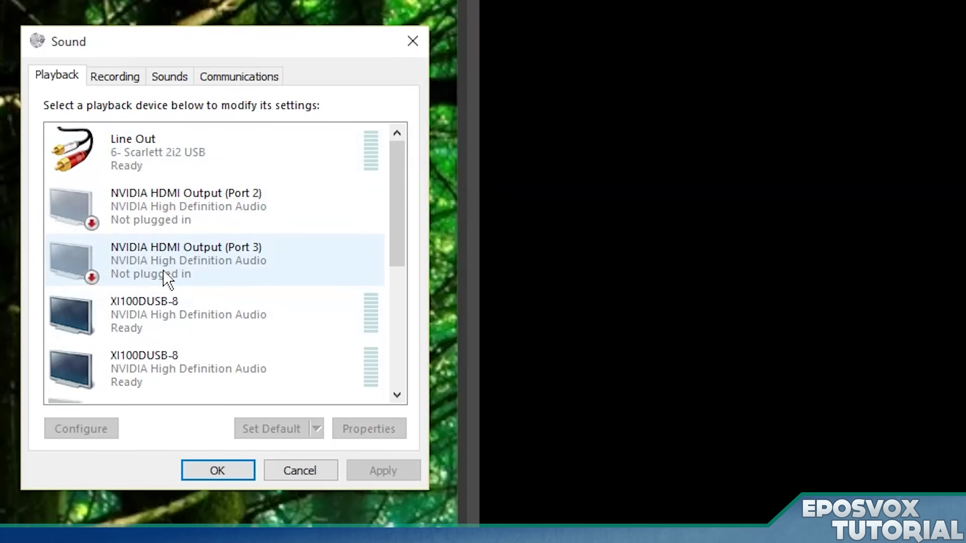
{"action": "scroll", "coordinate": [164, 277], "scroll_direction": "down", "scroll_amount": 3}
{"action": "scroll", "coordinate": [164, 276], "scroll_direction": "up", "scroll_amount": 3}
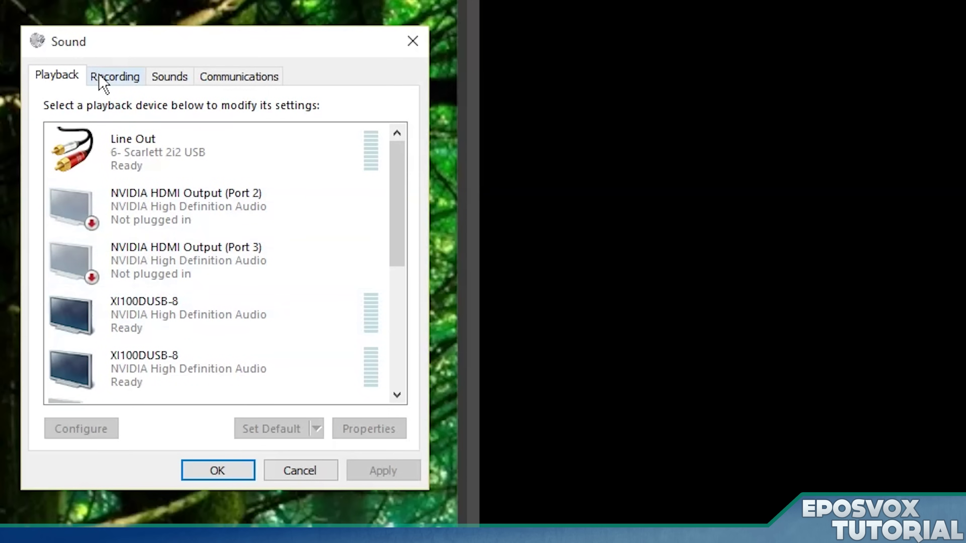
{"action": "left_click", "coordinate": [114, 78]}
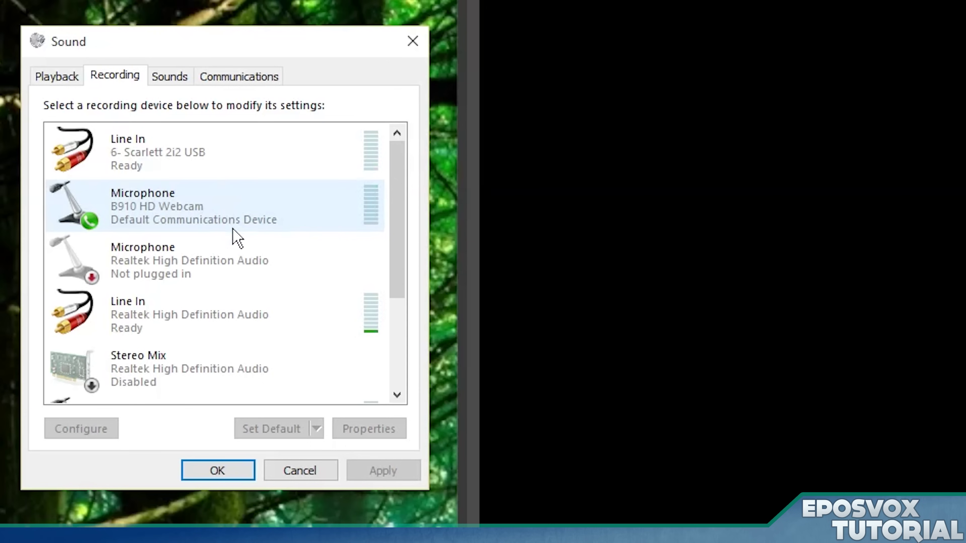
{"action": "scroll", "coordinate": [232, 244], "scroll_direction": "down", "scroll_amount": 3}
{"action": "scroll", "coordinate": [231, 251], "scroll_direction": "up", "scroll_amount": 3}
Inspect the B910 HD Webcam, Scarlett 2i2 line input, Realtek line input and Sound Blaster Z mic.
{"action": "left_click", "coordinate": [157, 209]}
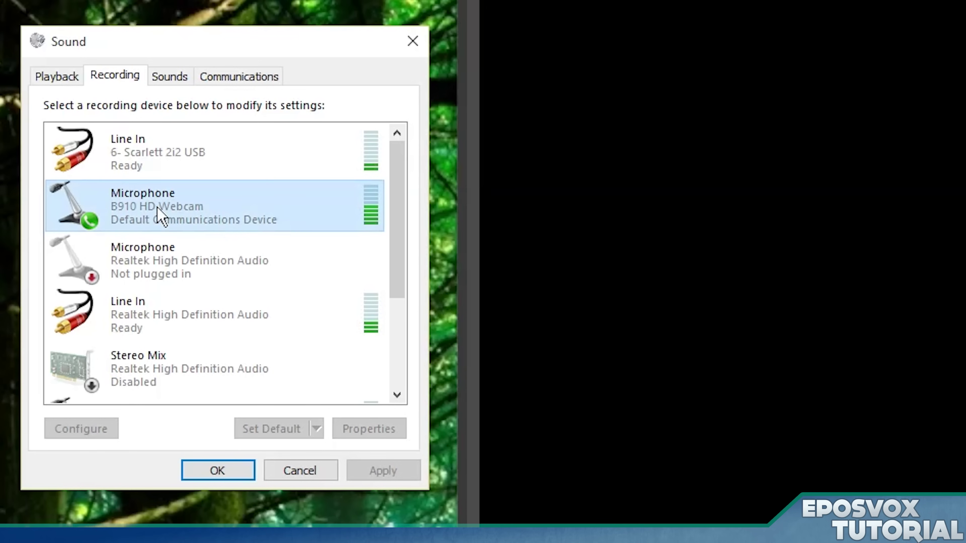
{"action": "left_click", "coordinate": [186, 159]}
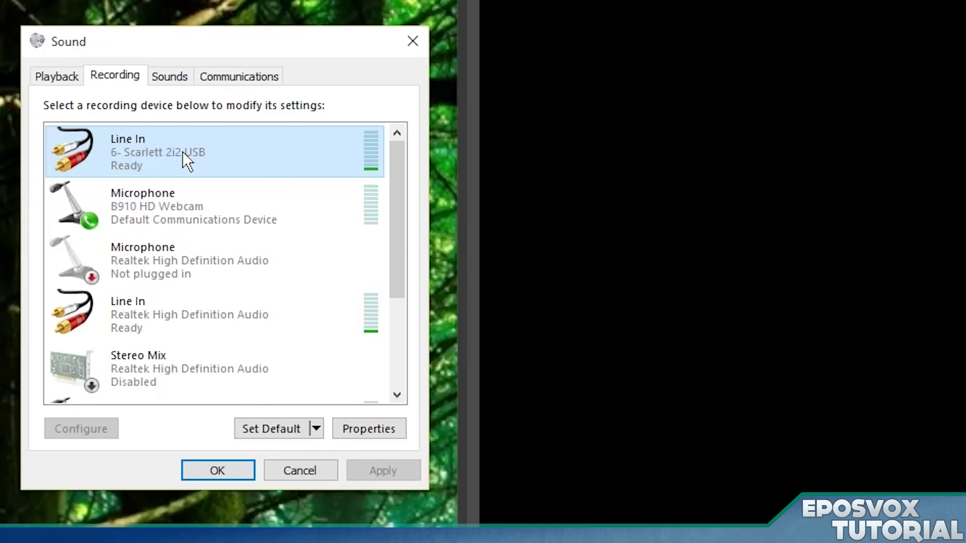
{"action": "left_click", "coordinate": [131, 318]}
{"action": "scroll", "coordinate": [132, 317], "scroll_direction": "down", "scroll_amount": 3}
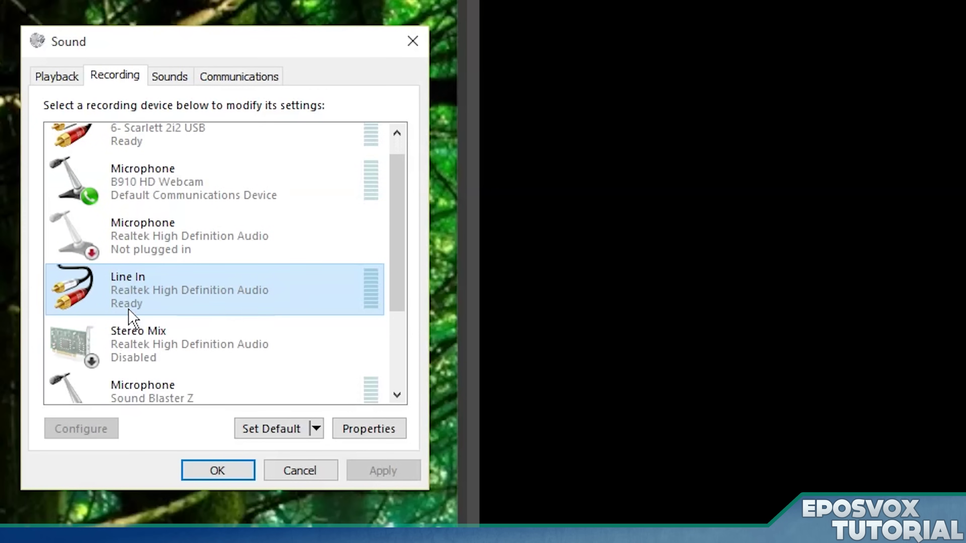
{"action": "left_click", "coordinate": [208, 332]}
{"action": "scroll", "coordinate": [208, 332], "scroll_direction": "down", "scroll_amount": 1}
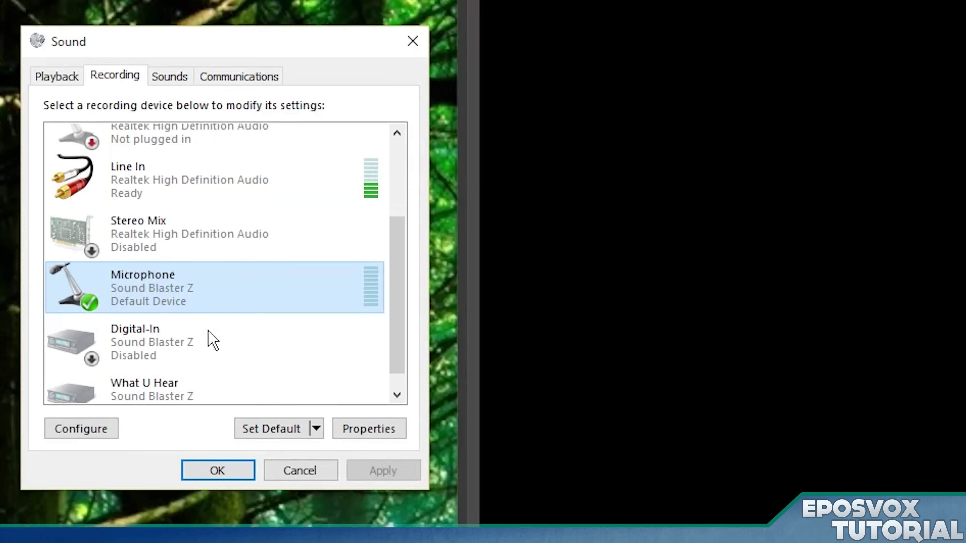
{"action": "scroll", "coordinate": [213, 340], "scroll_direction": "down", "scroll_amount": 1}
{"action": "scroll", "coordinate": [213, 340], "scroll_direction": "up", "scroll_amount": 3}
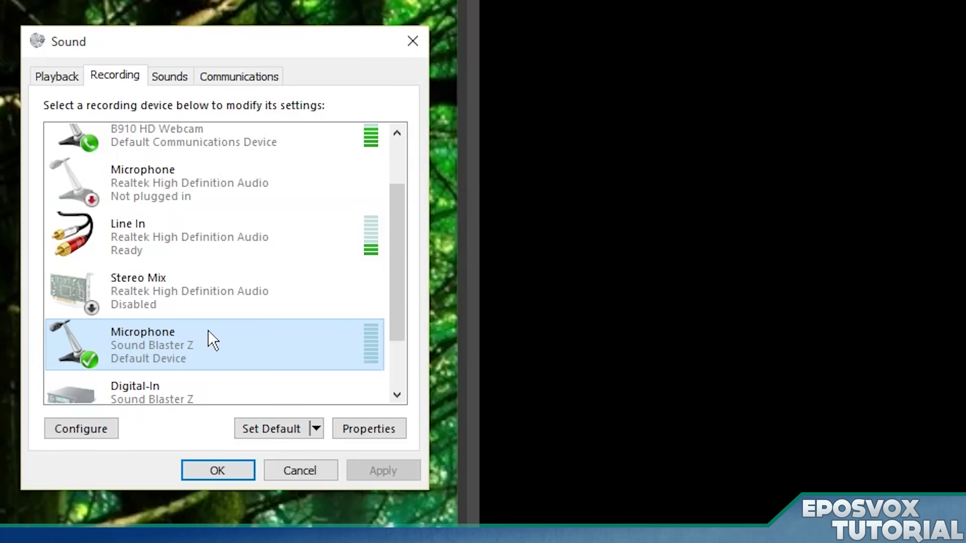
{"action": "scroll", "coordinate": [213, 341], "scroll_direction": "up", "scroll_amount": 1}
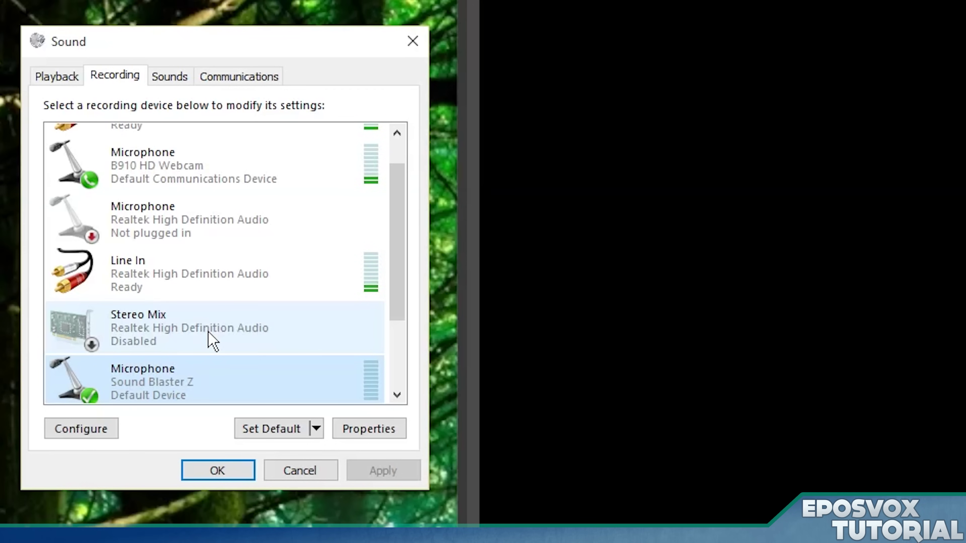
{"action": "scroll", "coordinate": [135, 308], "scroll_direction": "up", "scroll_amount": 1}
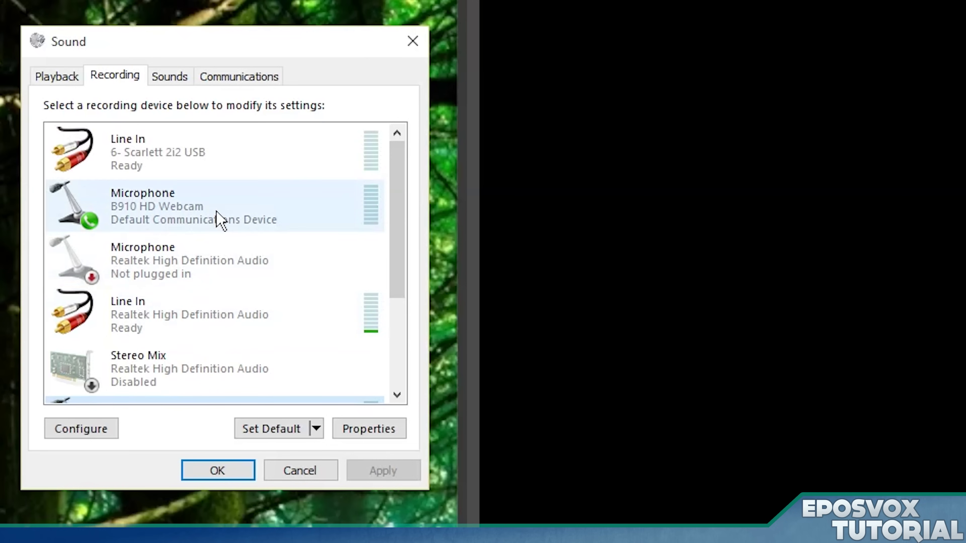
Recheck the Scarlett 2i2 input, unplugged Realtek and Sound Blaster Z mics, then show Playback devices.
{"action": "left_click", "coordinate": [207, 169]}
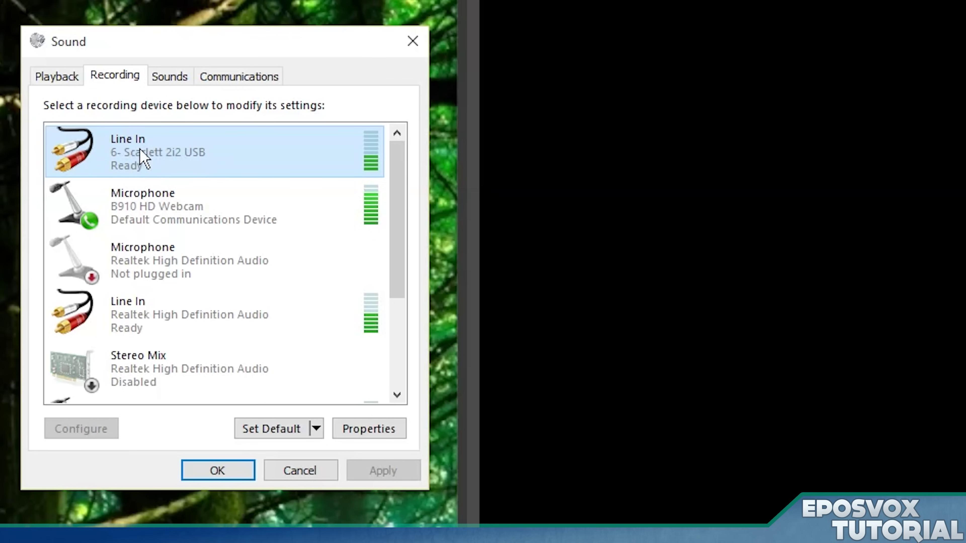
{"action": "scroll", "coordinate": [206, 163], "scroll_direction": "down", "scroll_amount": 1}
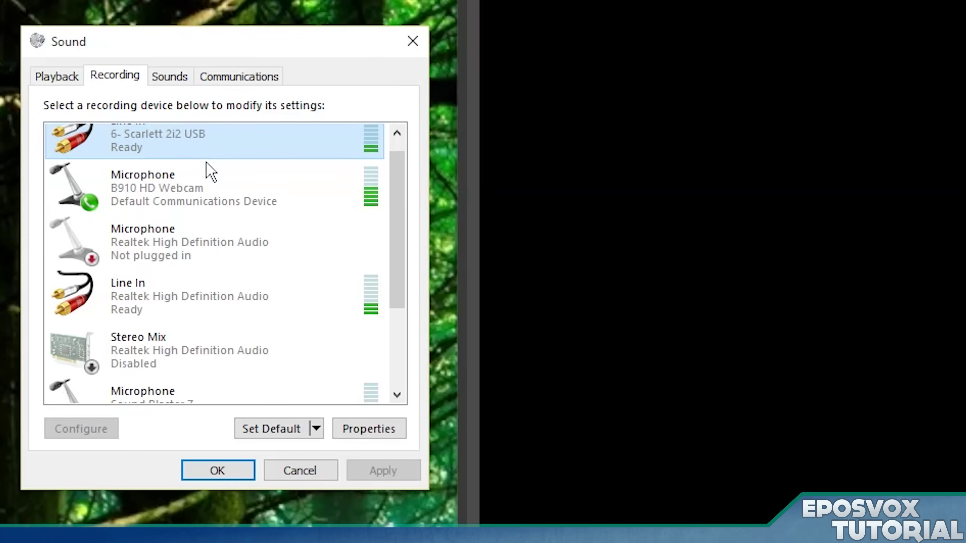
{"action": "scroll", "coordinate": [229, 205], "scroll_direction": "down", "scroll_amount": 2}
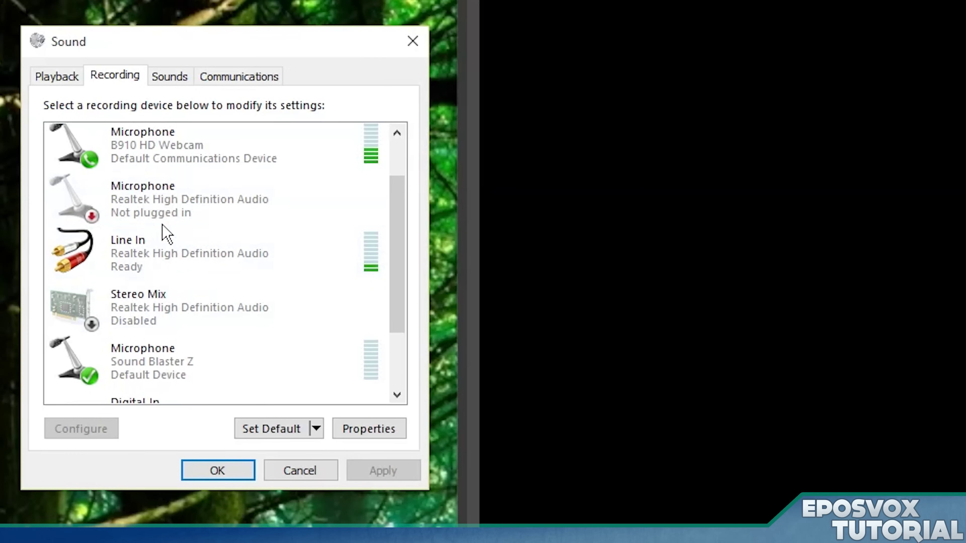
{"action": "left_click", "coordinate": [148, 219]}
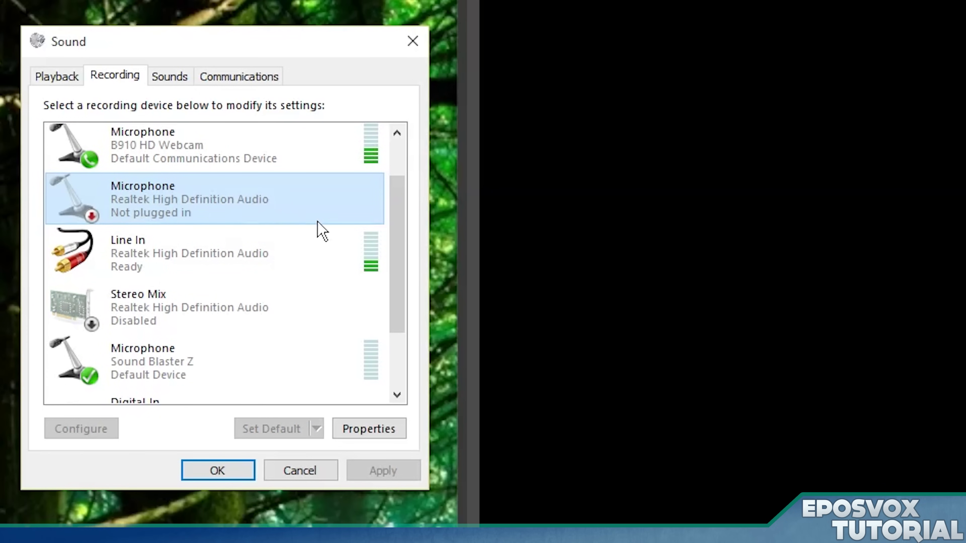
{"action": "scroll", "coordinate": [259, 217], "scroll_direction": "down", "scroll_amount": 3}
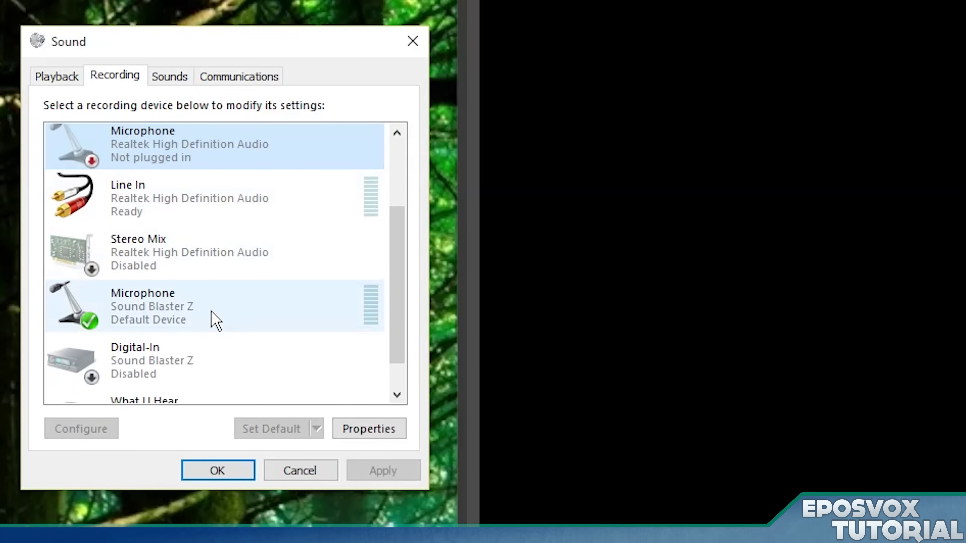
{"action": "left_click", "coordinate": [213, 320]}
{"action": "scroll", "coordinate": [194, 320], "scroll_direction": "up", "scroll_amount": 4}
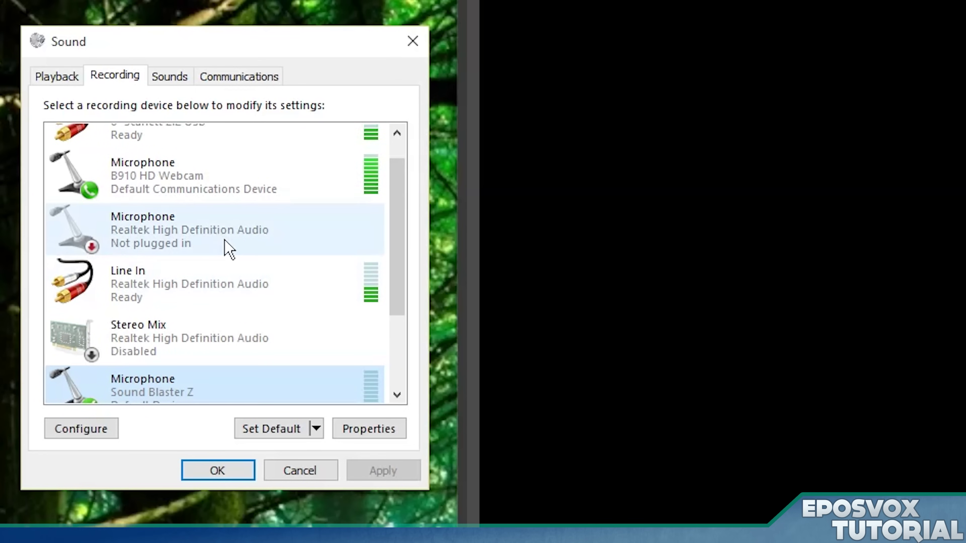
{"action": "scroll", "coordinate": [228, 249], "scroll_direction": "up", "scroll_amount": 2}
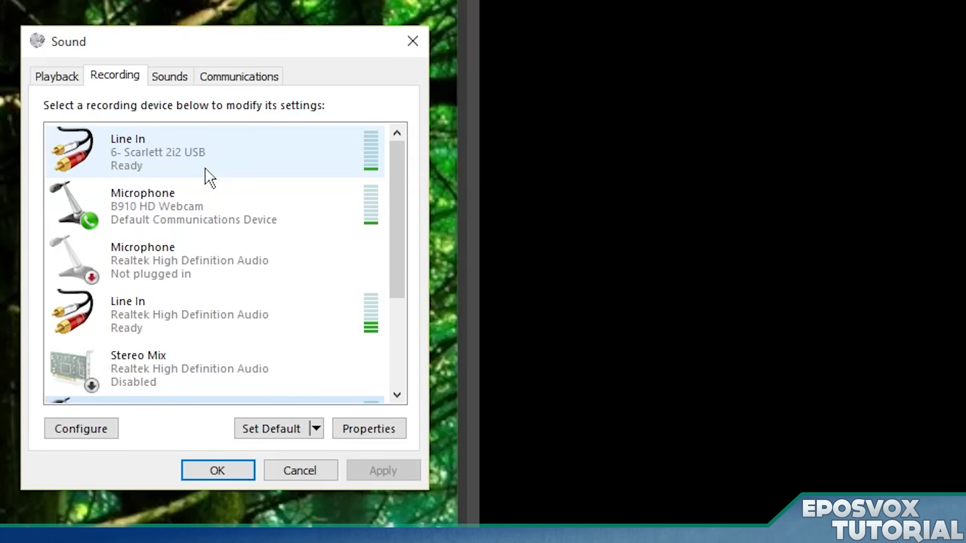
{"action": "left_click", "coordinate": [57, 76]}
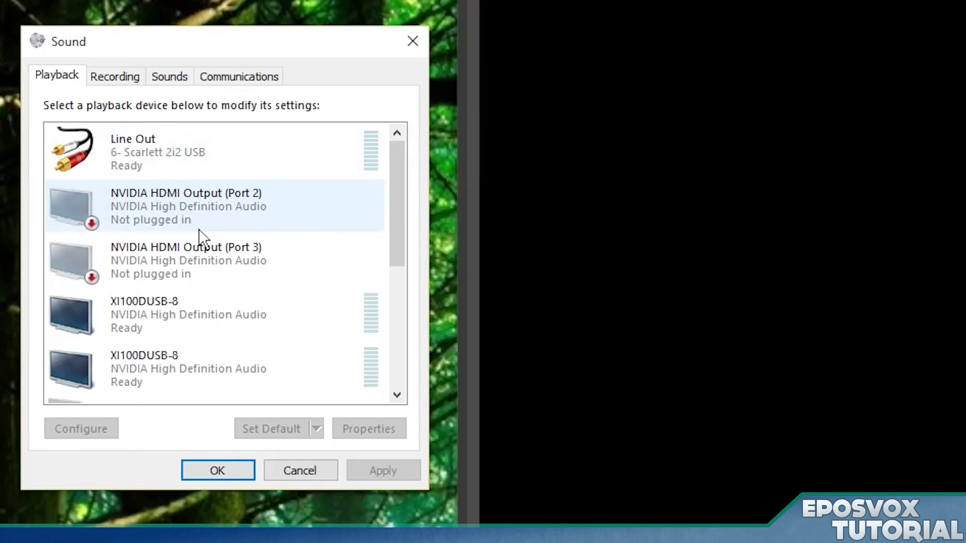
Select Speakers (Sound Blaster Z) in the Playback devices list.
{"action": "scroll", "coordinate": [206, 240], "scroll_direction": "down", "scroll_amount": 5}
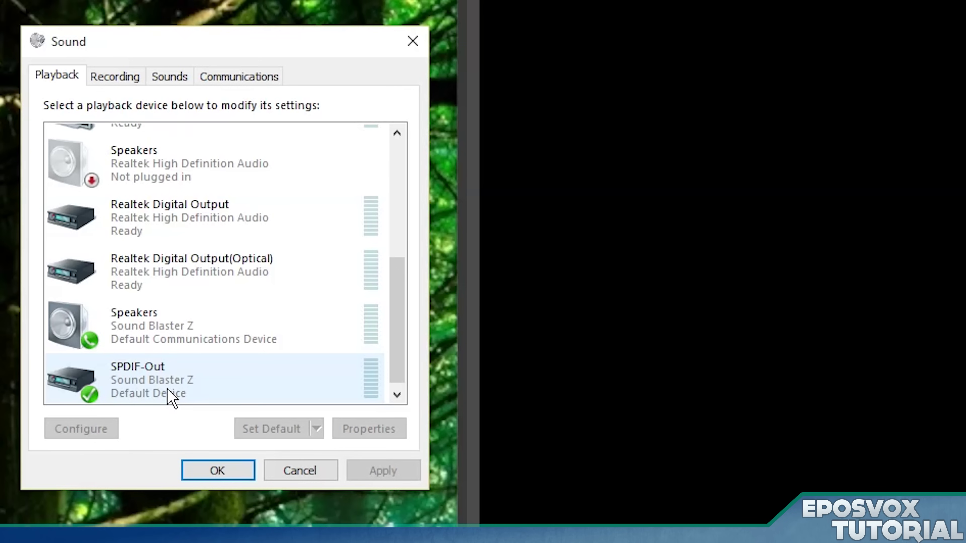
{"action": "left_click", "coordinate": [182, 336]}
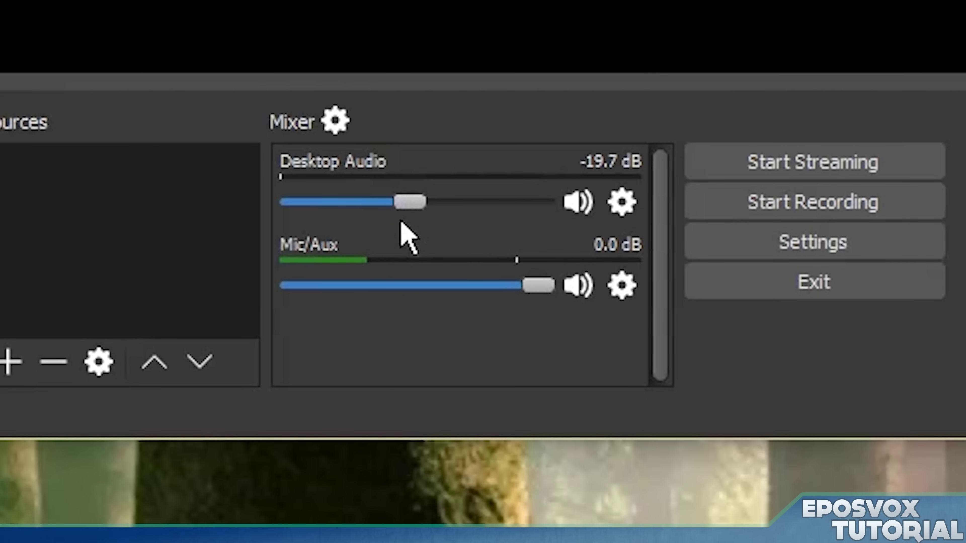
Lower Desktop Audio to -15.1 dB in the mixer and bring up Advanced Audio Properties.
{"action": "left_click_drag", "start_coordinate": [405, 210], "coordinate": [431, 227]}
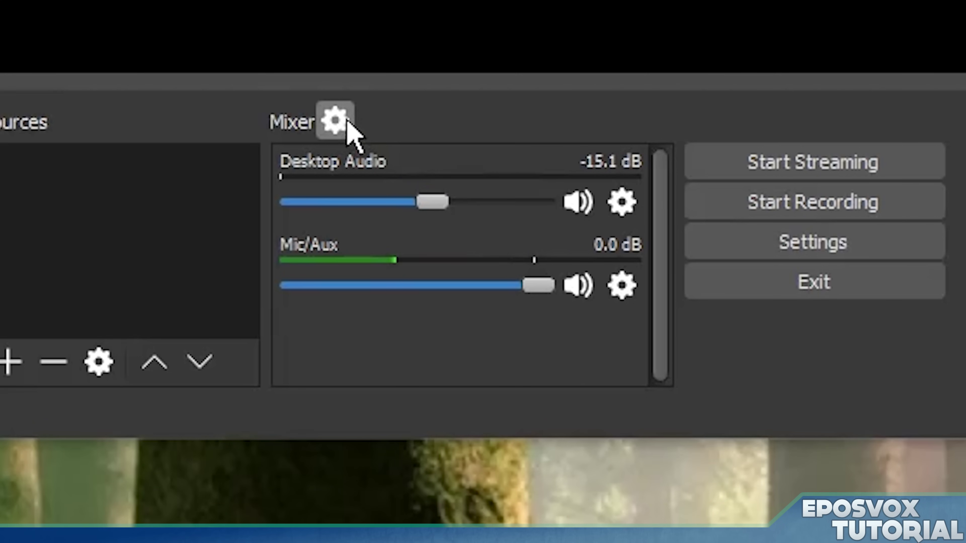
{"action": "left_click", "coordinate": [337, 122]}
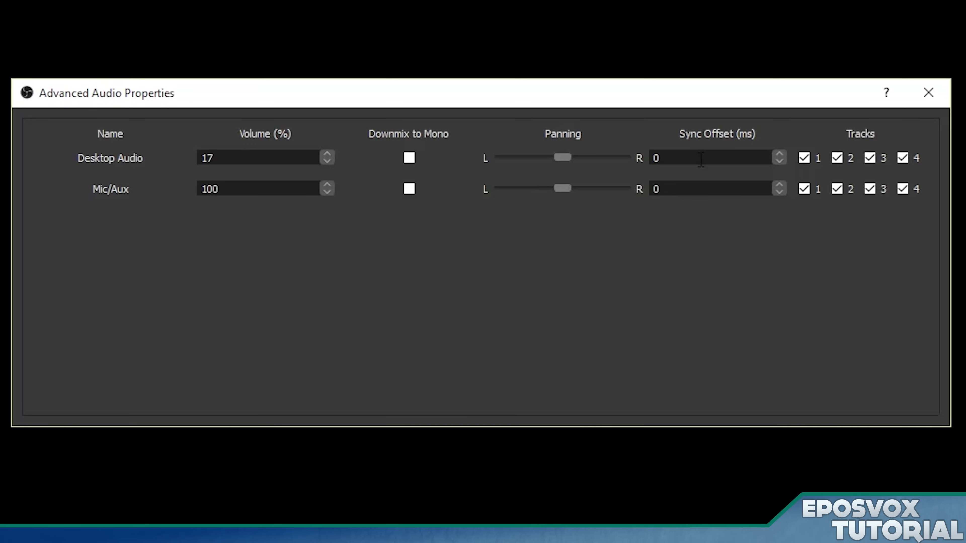
Select Desktop Audio's sync offset value in Advanced Audio Properties.
{"action": "double_click", "coordinate": [674, 159]}
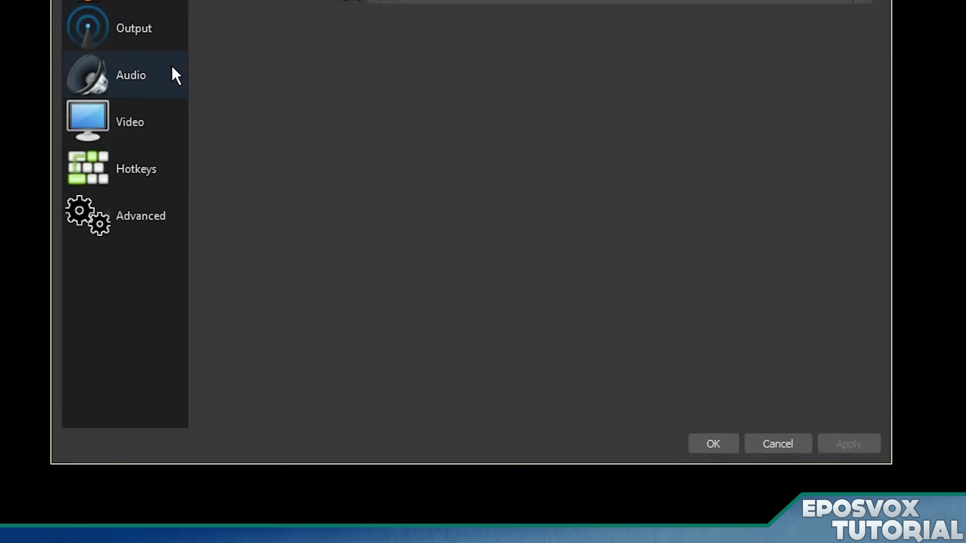
On the Audio settings page, check the Sample Rate options and keep 44.1khz.
{"action": "left_click", "coordinate": [151, 188]}
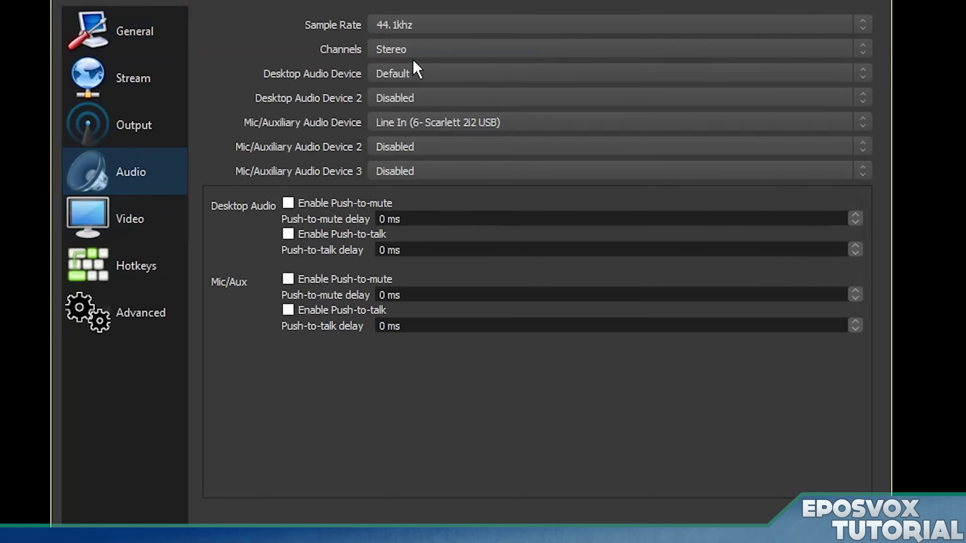
{"action": "left_click", "coordinate": [422, 26]}
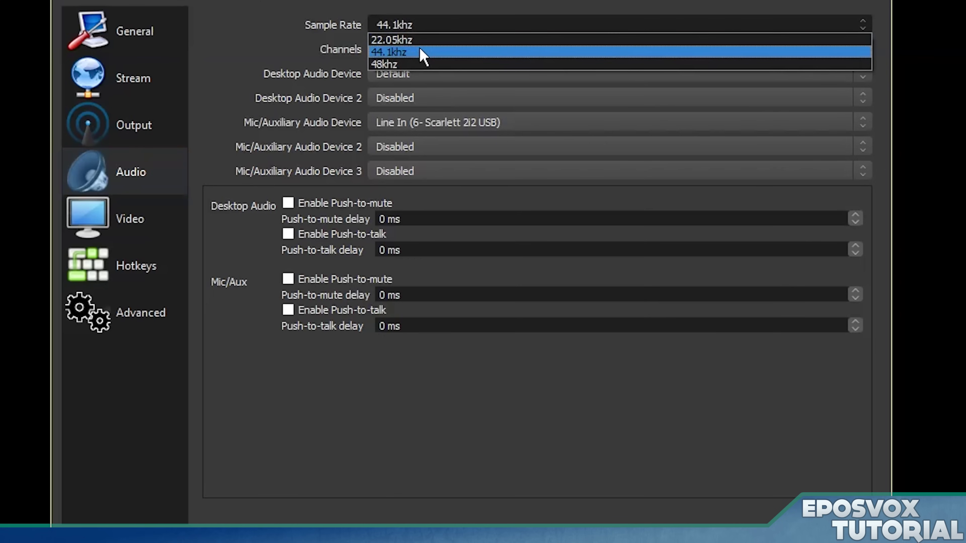
{"action": "left_click", "coordinate": [437, 413]}
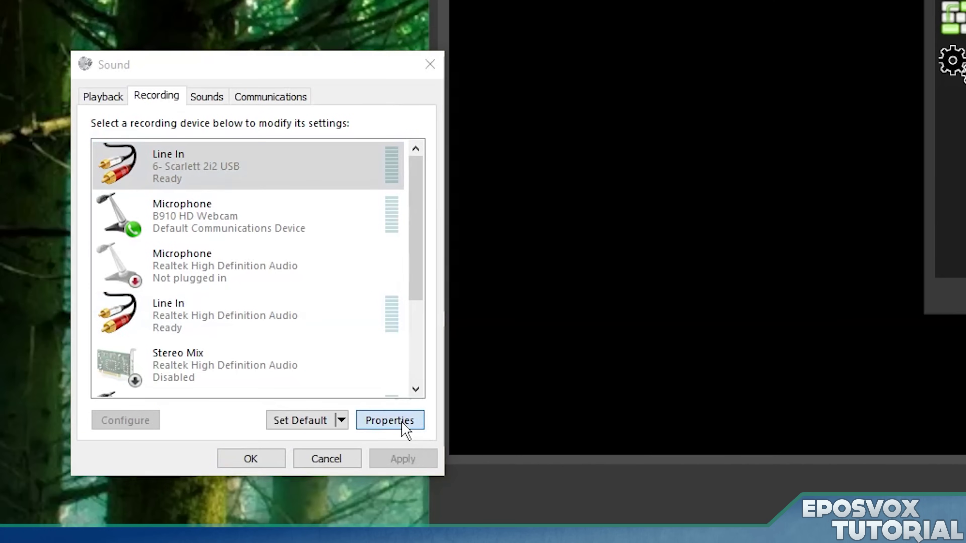
Check the Scarlett 2i2 Line In default format (44100 Hz) in its Advanced properties.
{"action": "left_click", "coordinate": [402, 423]}
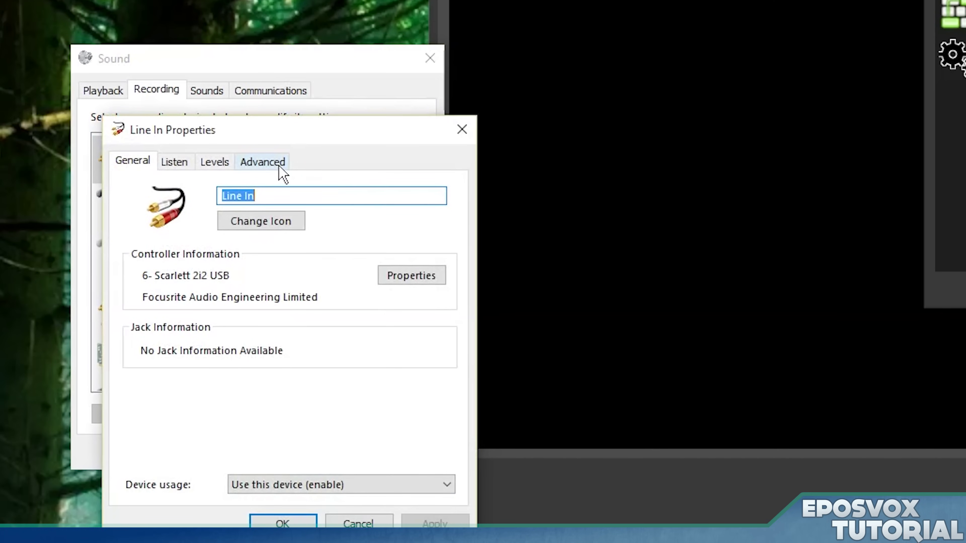
{"action": "left_click", "coordinate": [278, 166]}
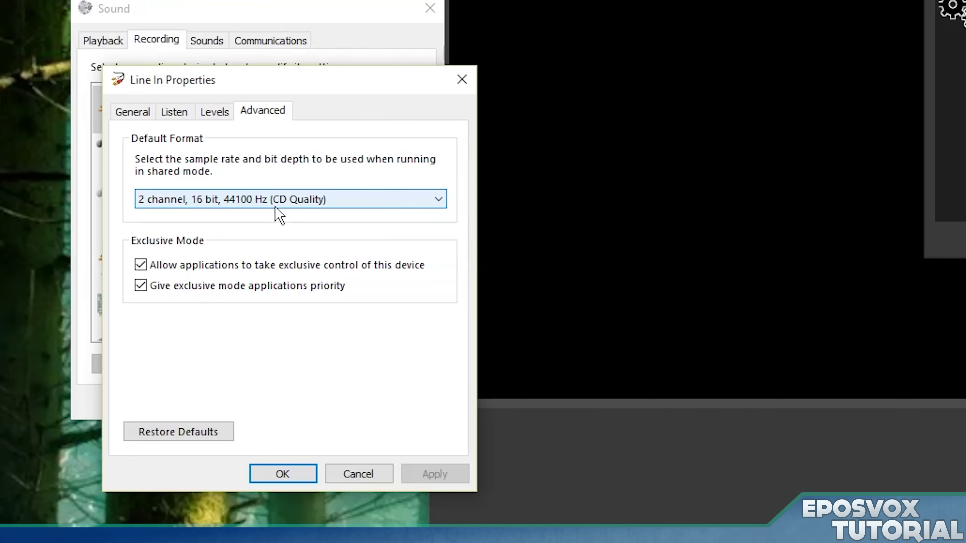
{"action": "left_click", "coordinate": [283, 474]}
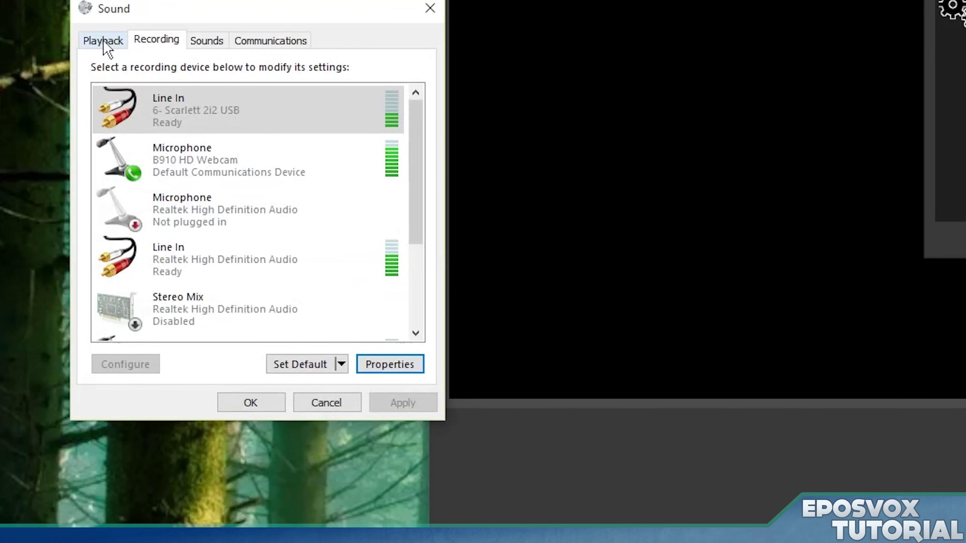
Check the SPDIF-Out playback device's default format (48000 Hz) in its Advanced properties.
{"action": "left_click", "coordinate": [106, 46]}
{"action": "scroll", "coordinate": [192, 239], "scroll_direction": "down", "scroll_amount": 4}
{"action": "left_click", "coordinate": [215, 323]}
{"action": "right_click", "coordinate": [218, 318]}
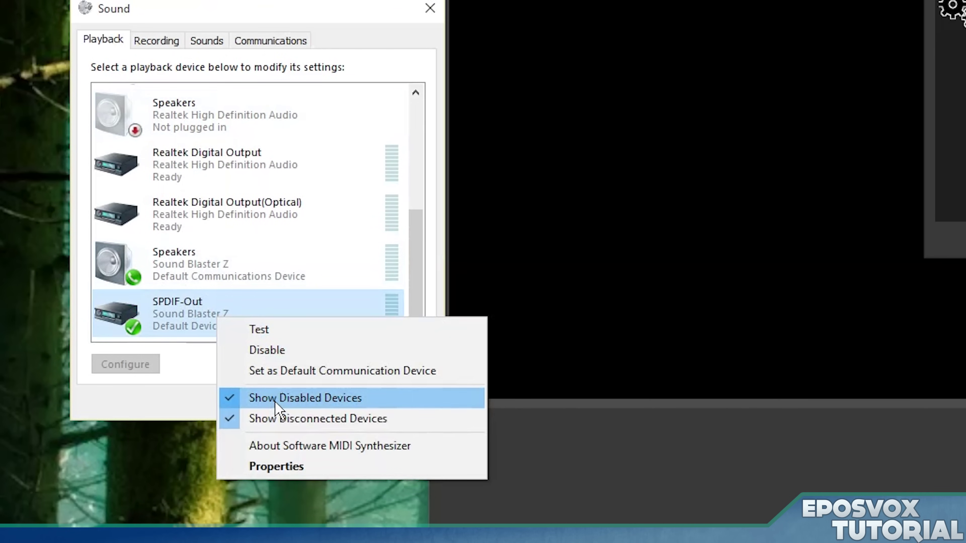
{"action": "left_click", "coordinate": [300, 466]}
{"action": "left_click", "coordinate": [298, 113]}
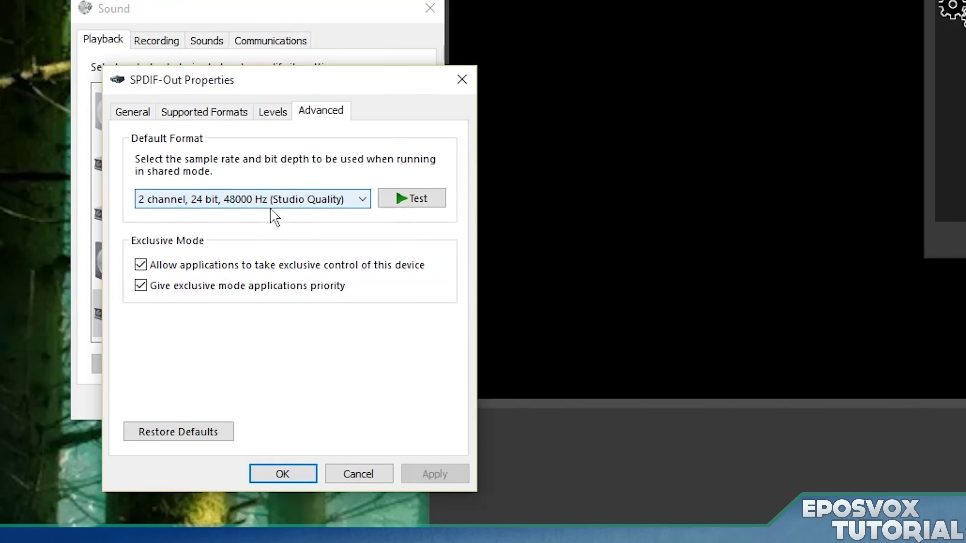
{"action": "left_click", "coordinate": [282, 472]}
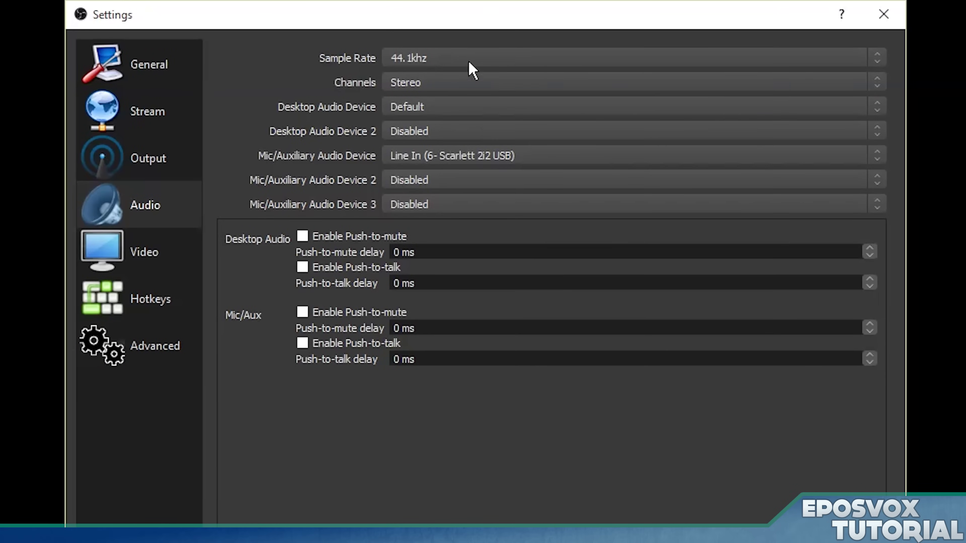
{"action": "left_click", "coordinate": [499, 61]}
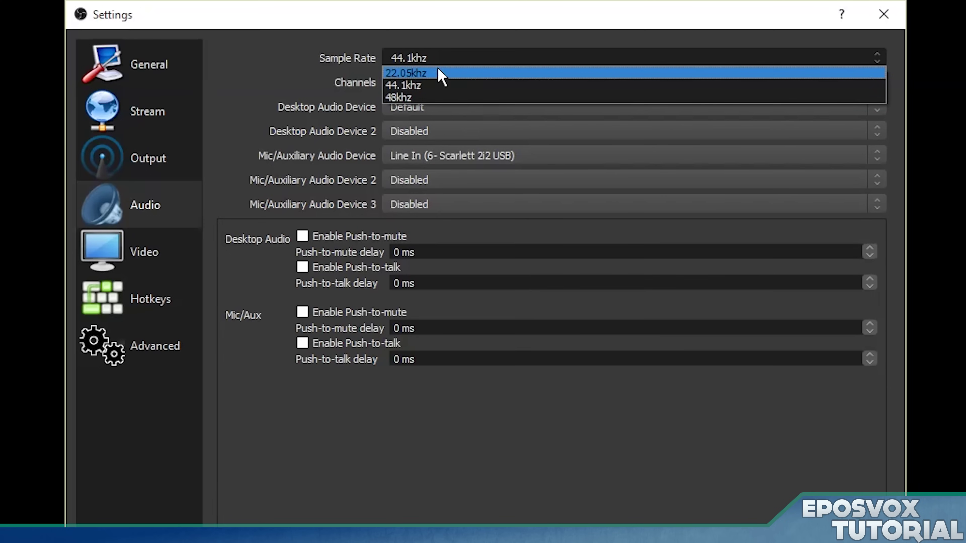
{"action": "left_click", "coordinate": [350, 59]}
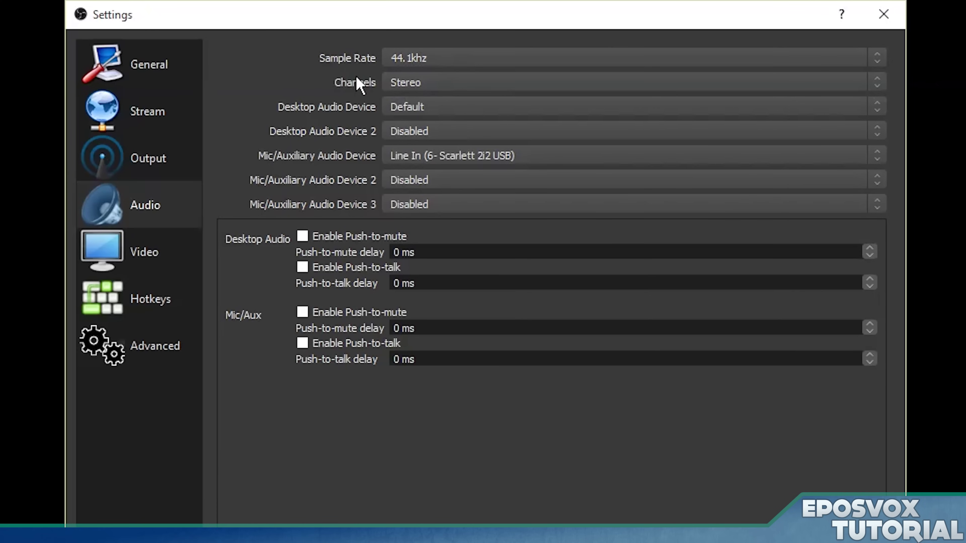
{"action": "left_click", "coordinate": [418, 87]}
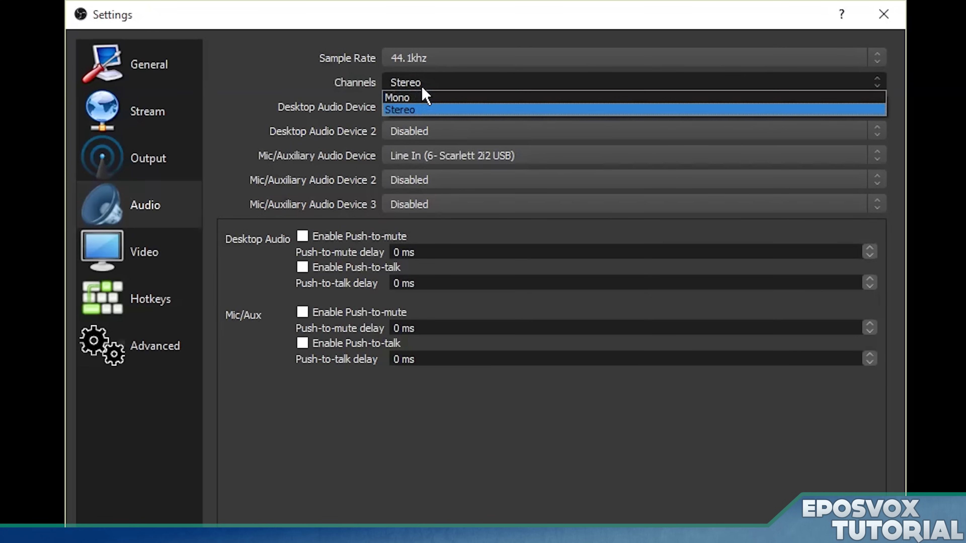
{"action": "left_click", "coordinate": [261, 67]}
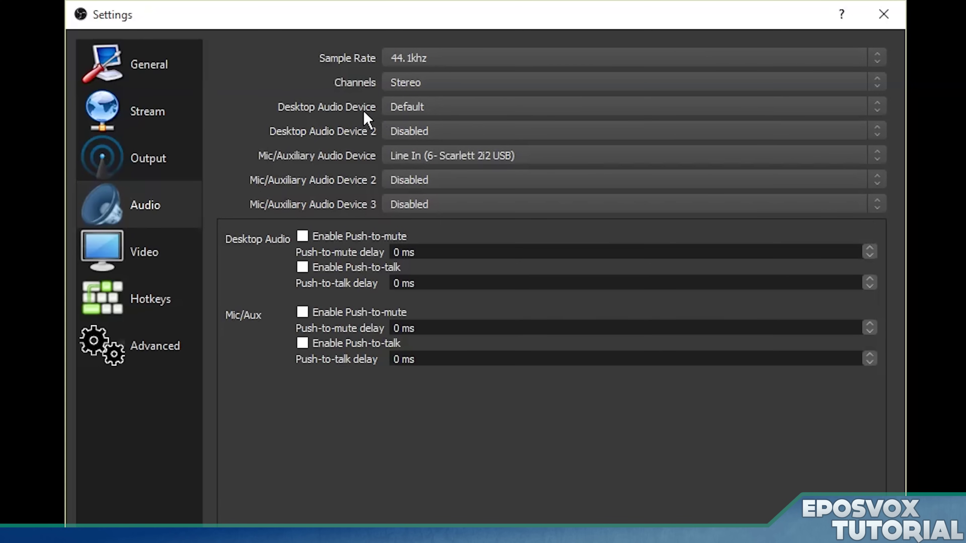
Keep Desktop Audio on Default and set Desktop Audio Device 2 to Line Out (6- Scarlett 2i2 USB).
{"action": "left_click", "coordinate": [402, 109]}
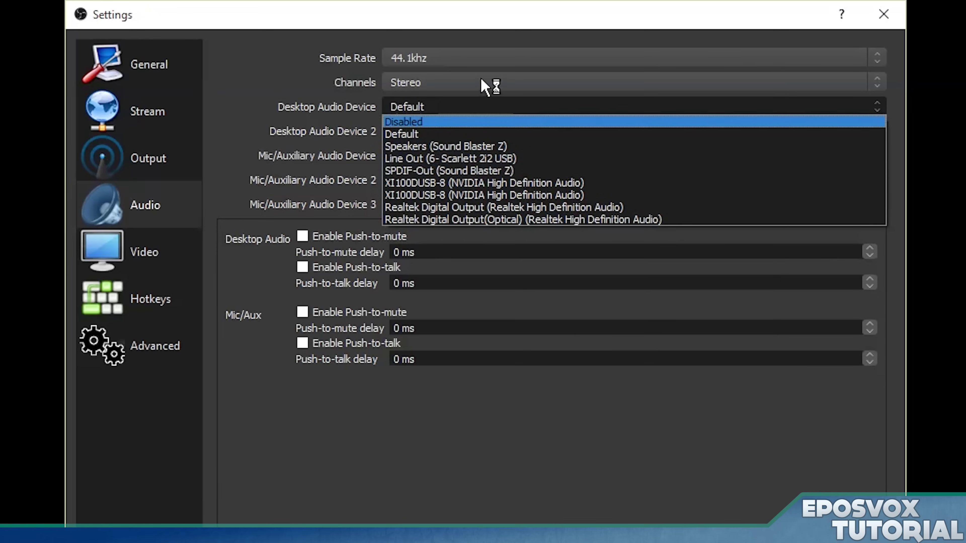
{"action": "left_click", "coordinate": [469, 137]}
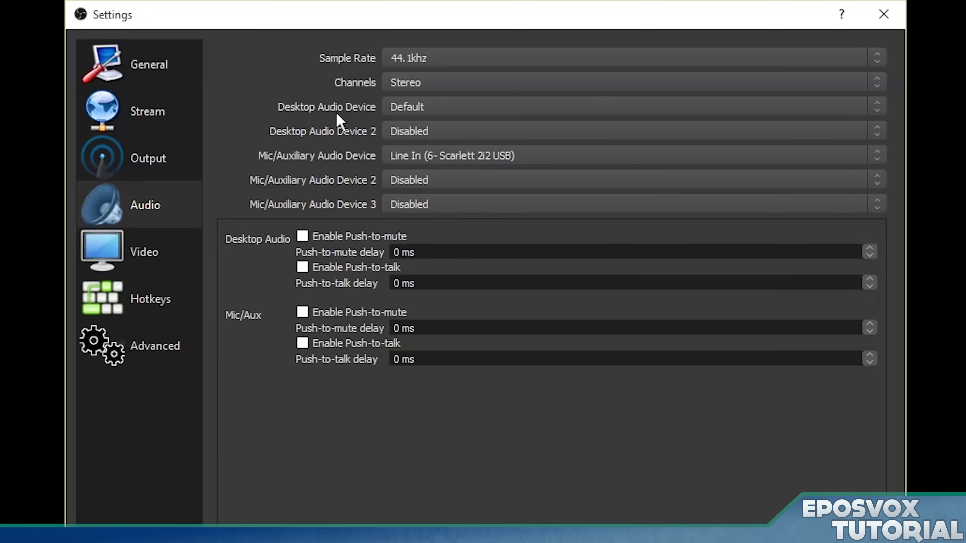
{"action": "left_click", "coordinate": [404, 107]}
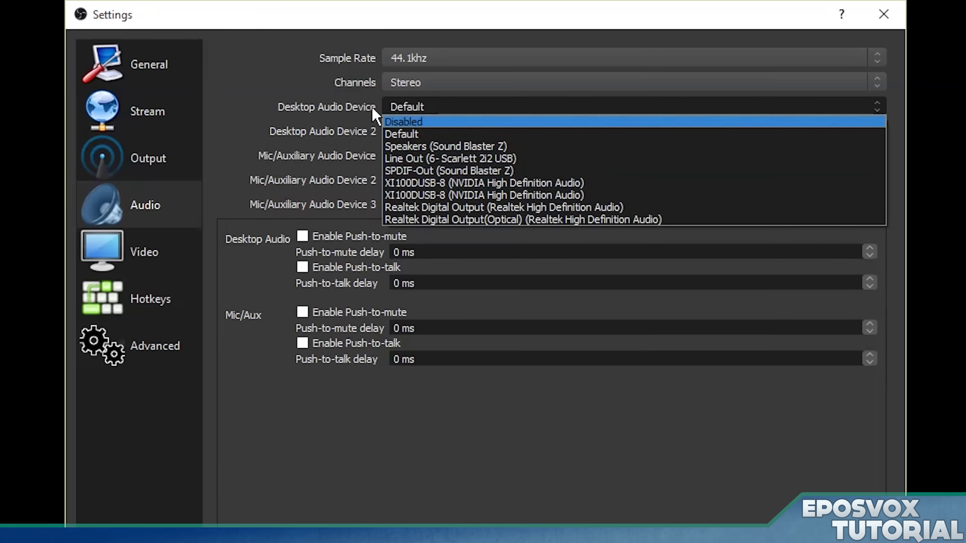
{"action": "left_click", "coordinate": [325, 94]}
{"action": "left_click", "coordinate": [402, 139]}
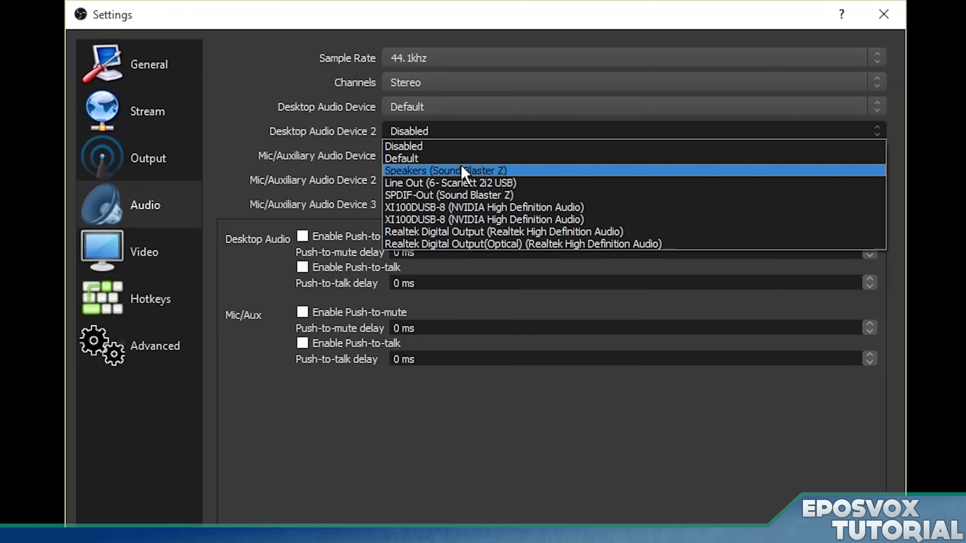
{"action": "left_click", "coordinate": [474, 184]}
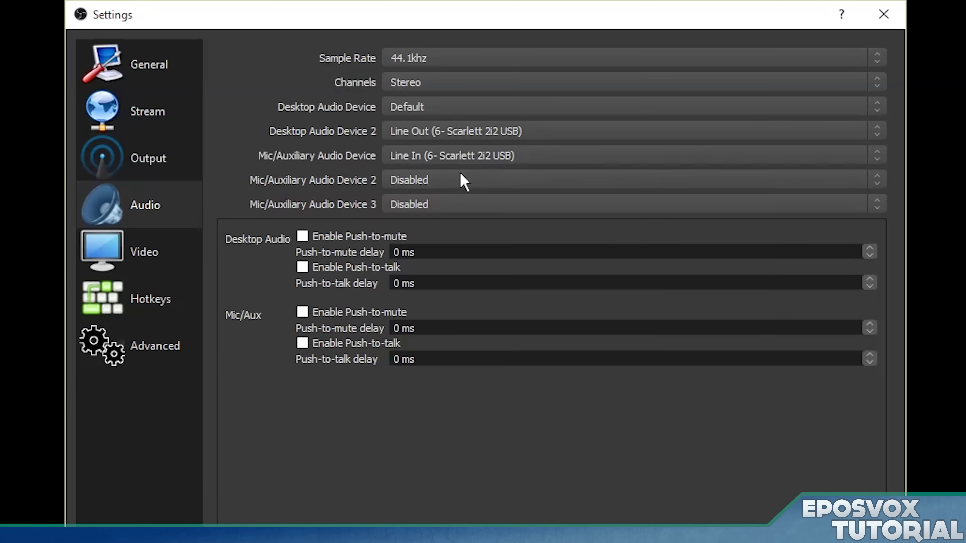
{"action": "left_click", "coordinate": [408, 160]}
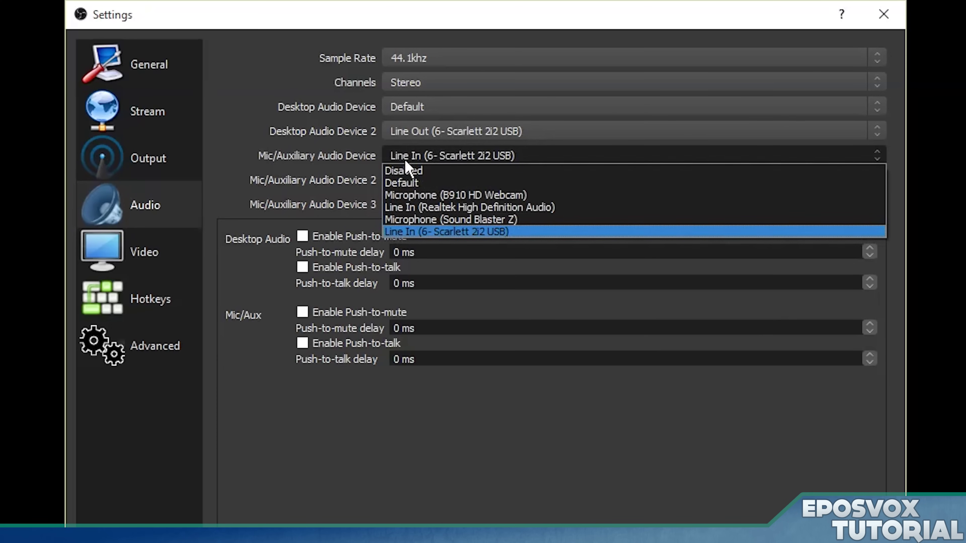
{"action": "left_click", "coordinate": [406, 161]}
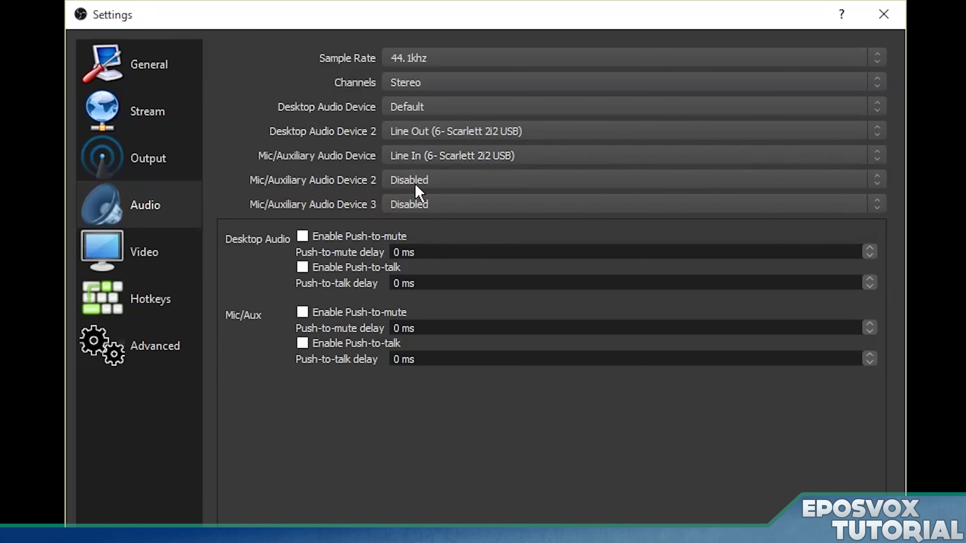
{"action": "left_click", "coordinate": [416, 181]}
{"action": "left_click", "coordinate": [455, 220]}
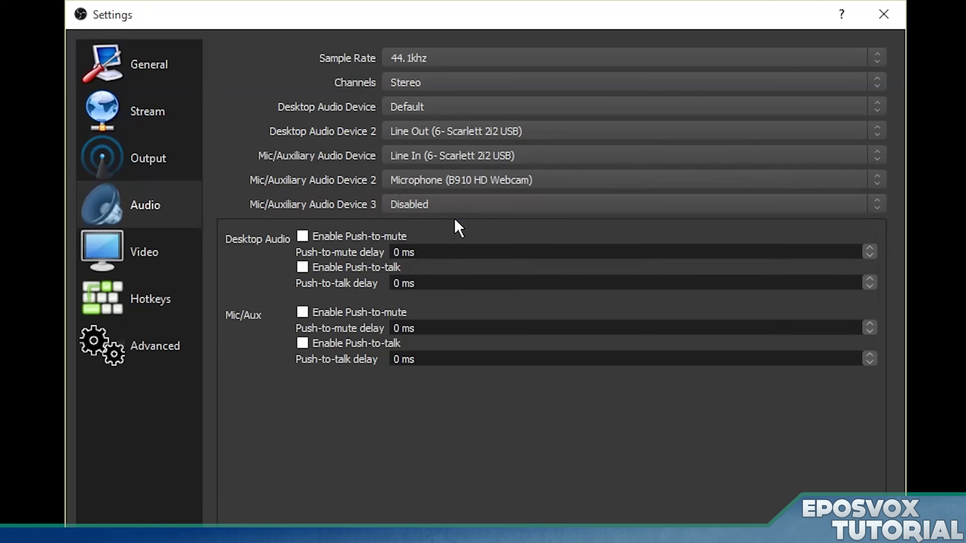
{"action": "left_click", "coordinate": [445, 208]}
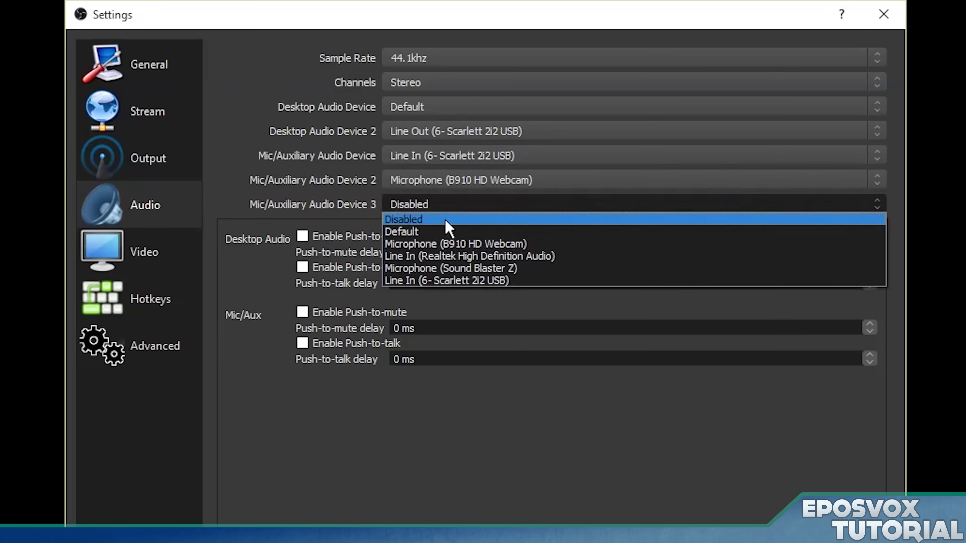
{"action": "left_click", "coordinate": [480, 257]}
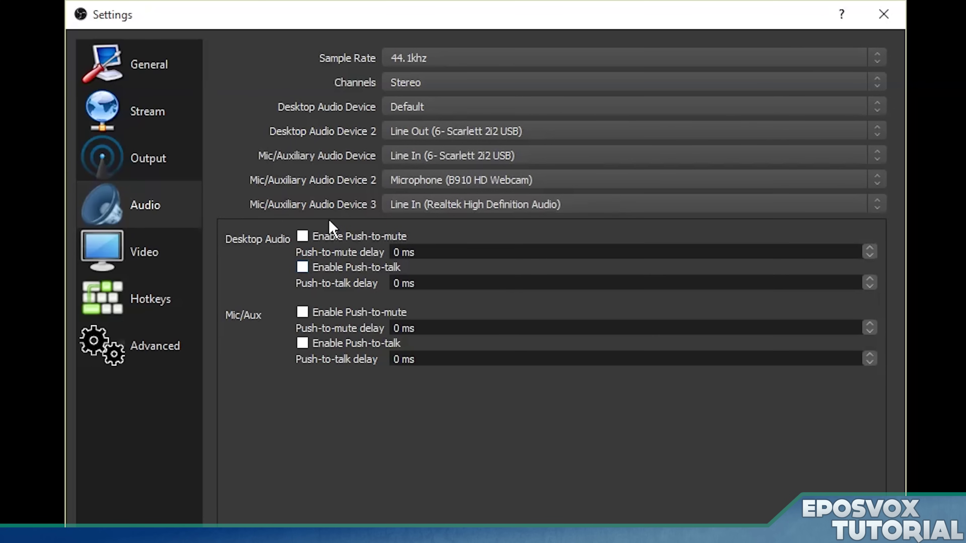
{"action": "left_click", "coordinate": [444, 151]}
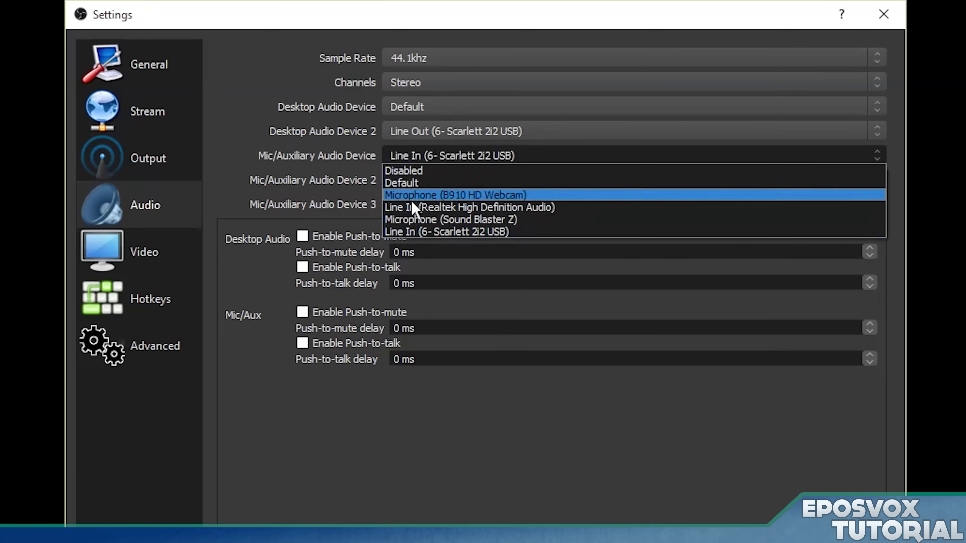
{"action": "left_click", "coordinate": [344, 158]}
{"action": "left_click", "coordinate": [432, 186]}
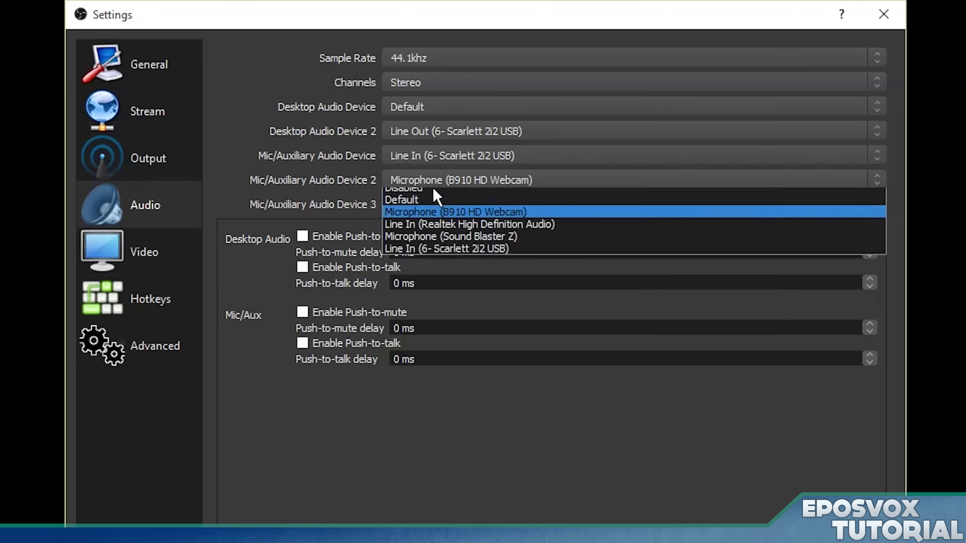
{"action": "left_click", "coordinate": [441, 190]}
{"action": "left_click", "coordinate": [451, 202]}
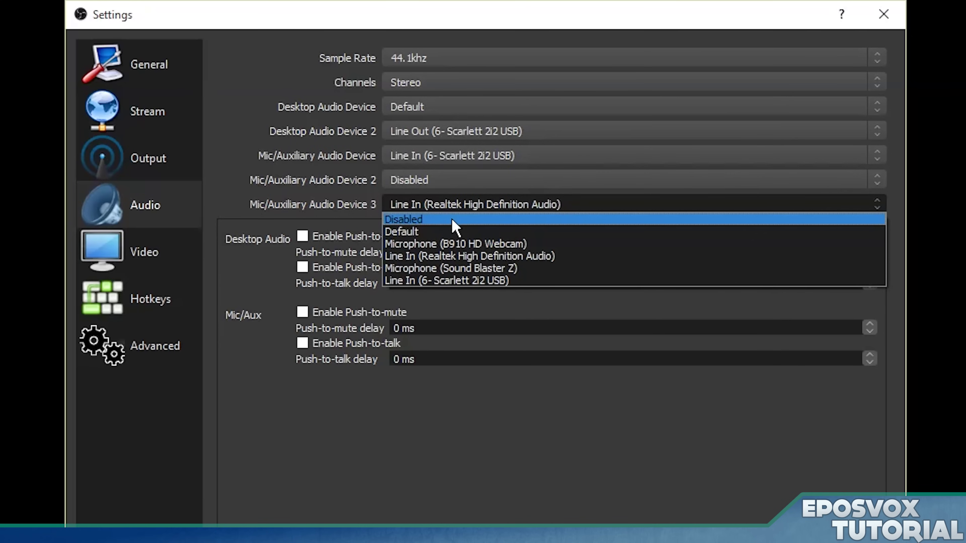
{"action": "left_click", "coordinate": [453, 220]}
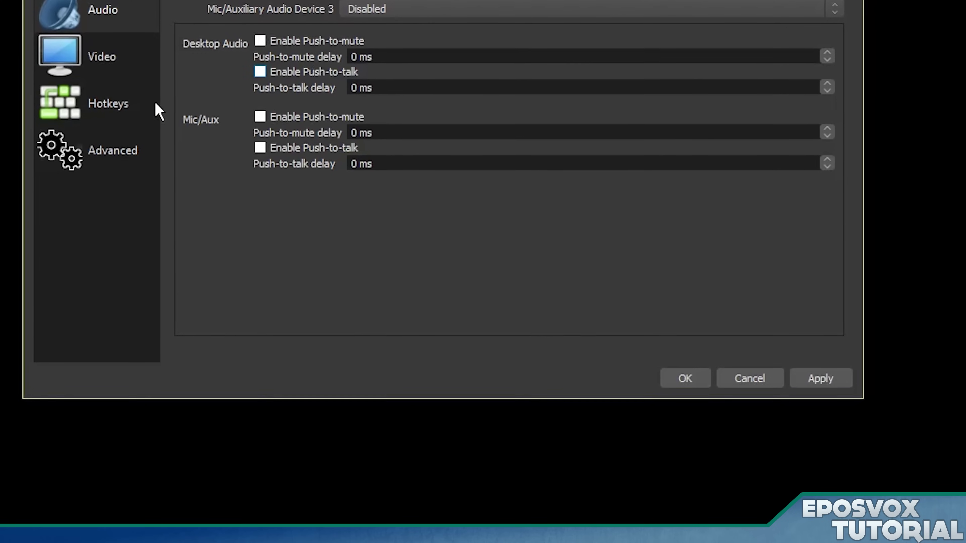
Review the audio hotkeys, then apply and save the new audio device settings.
{"action": "left_click", "coordinate": [118, 110]}
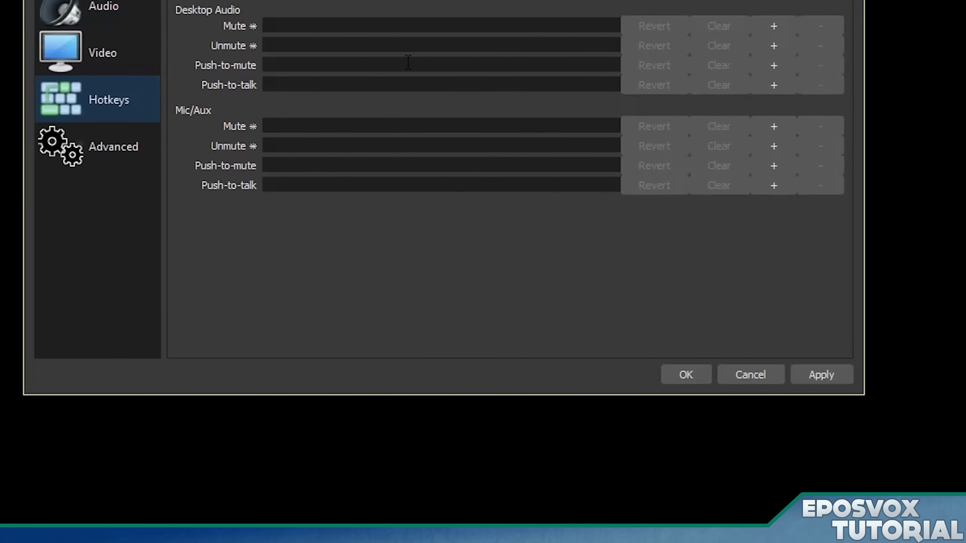
{"action": "left_click", "coordinate": [91, 15]}
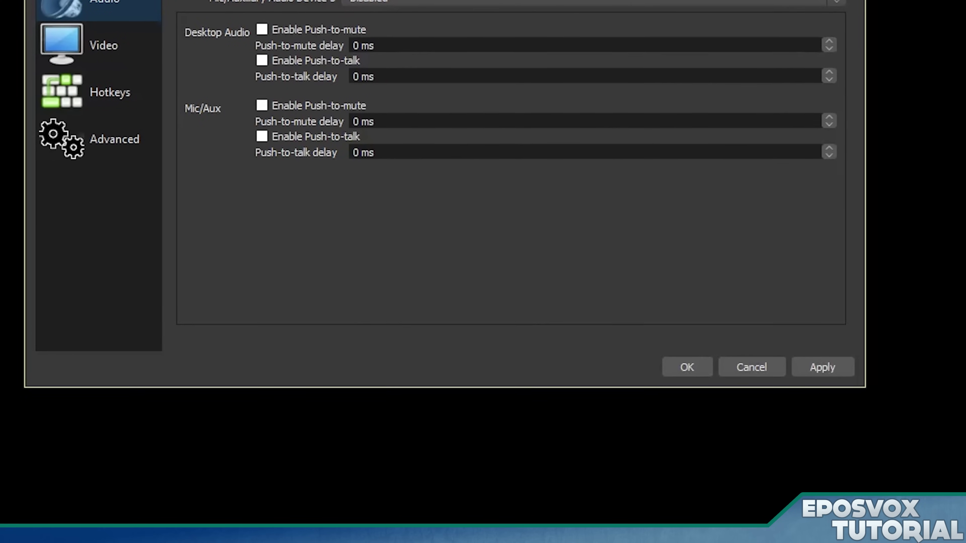
{"action": "left_click", "coordinate": [837, 367]}
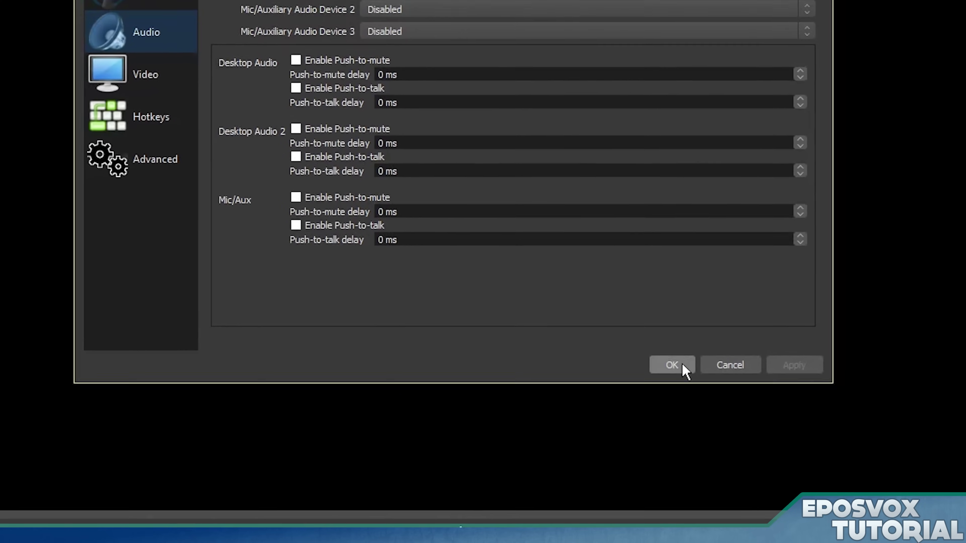
{"action": "left_click", "coordinate": [700, 365]}
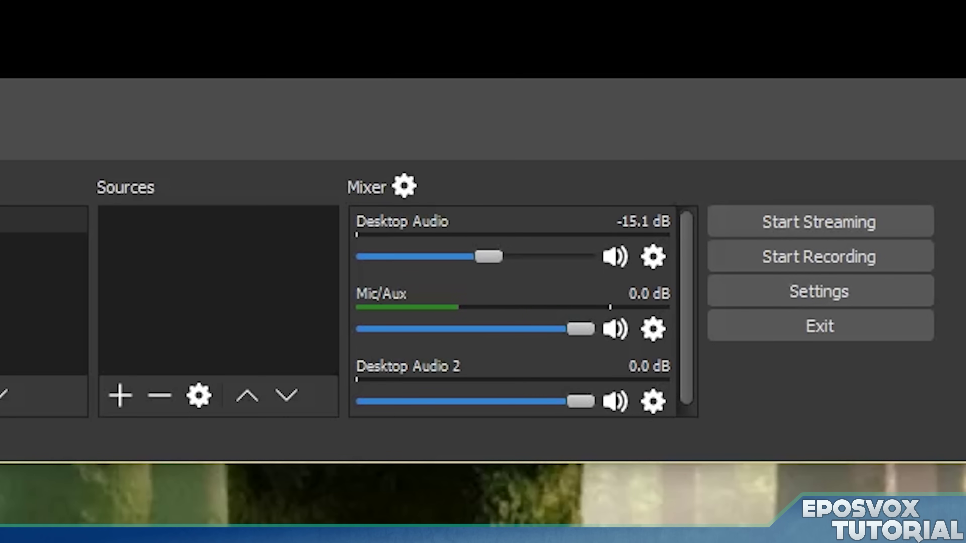
Lower Desktop Audio to -22.6 dB and Desktop Audio 2 to about -4.9 dB.
{"action": "scroll", "coordinate": [647, 380], "scroll_direction": "down", "scroll_amount": 1}
{"action": "left_click_drag", "start_coordinate": [578, 397], "coordinate": [547, 398]}
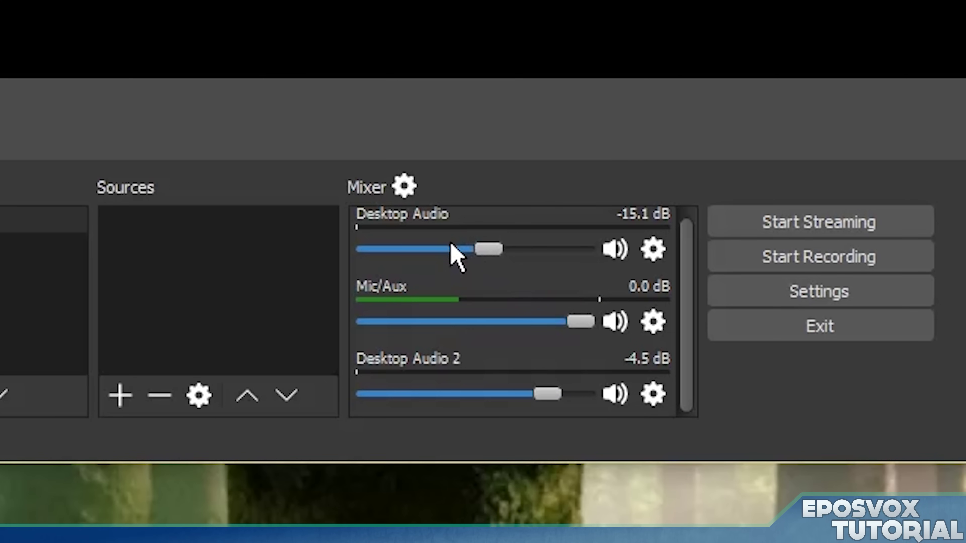
{"action": "mouse_move", "coordinate": [457, 248]}
{"action": "left_mouse_down"}
{"action": "mouse_move", "coordinate": [502, 245]}
{"action": "mouse_move", "coordinate": [458, 250]}
{"action": "left_mouse_up"}
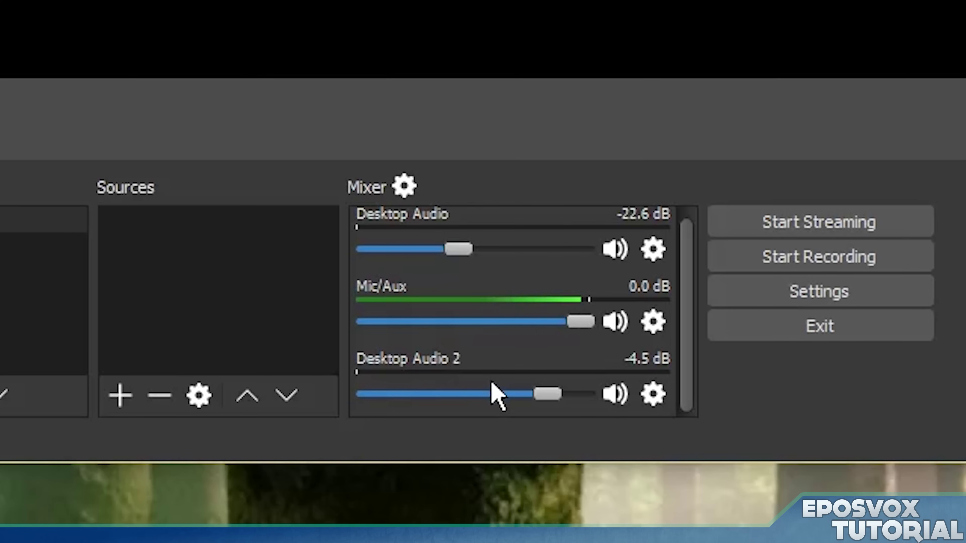
{"action": "mouse_move", "coordinate": [546, 396]}
{"action": "left_mouse_down"}
{"action": "mouse_move", "coordinate": [535, 398]}
{"action": "mouse_move", "coordinate": [546, 398]}
{"action": "left_mouse_up"}
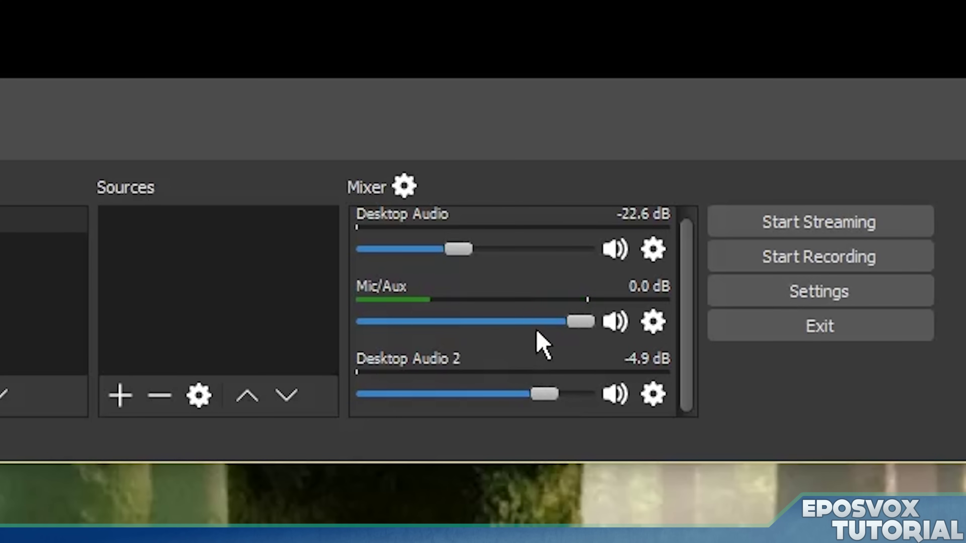